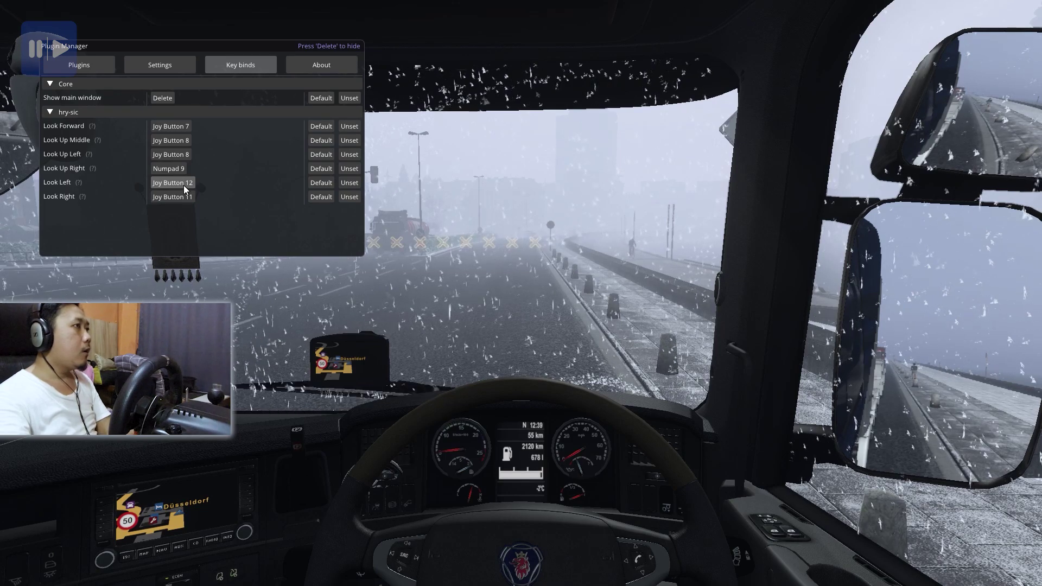
{"action": "left_click", "coordinate": [320, 183]}
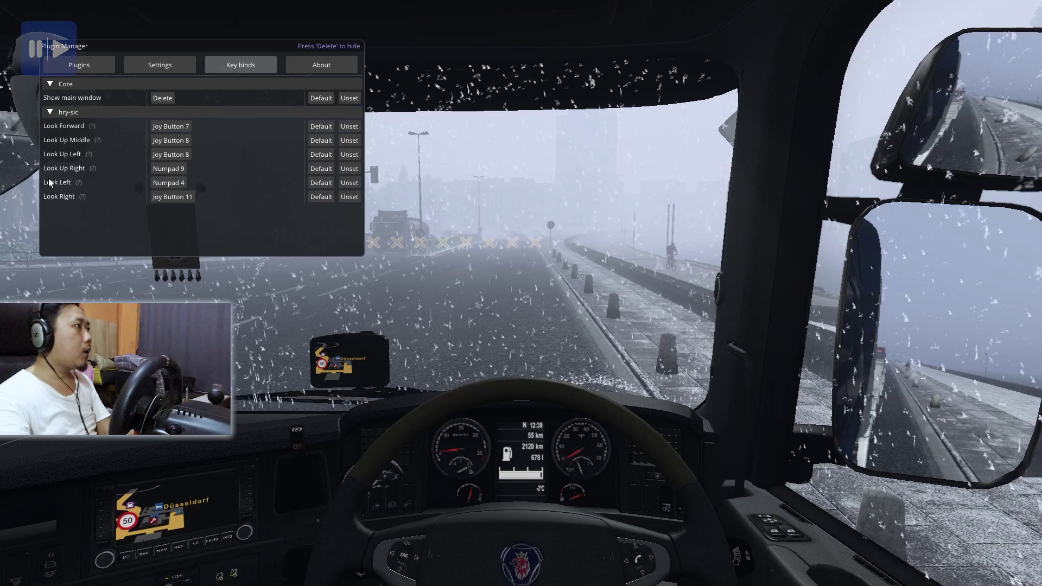
{"action": "left_click", "coordinate": [178, 186]}
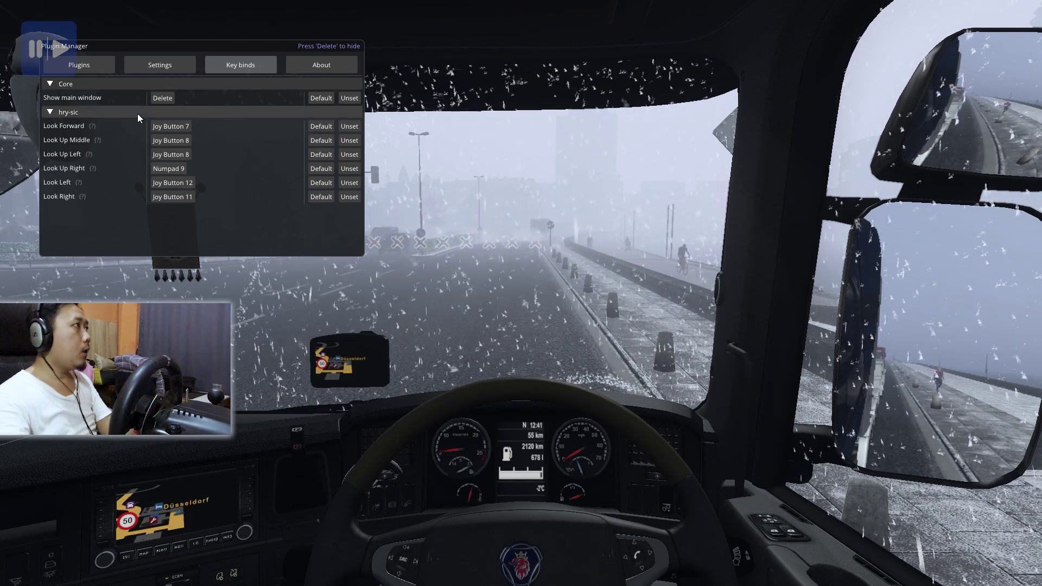
In the hry-sic settings, raise the animation speed to 0.553 and apply it
{"action": "left_click", "coordinate": [72, 66]}
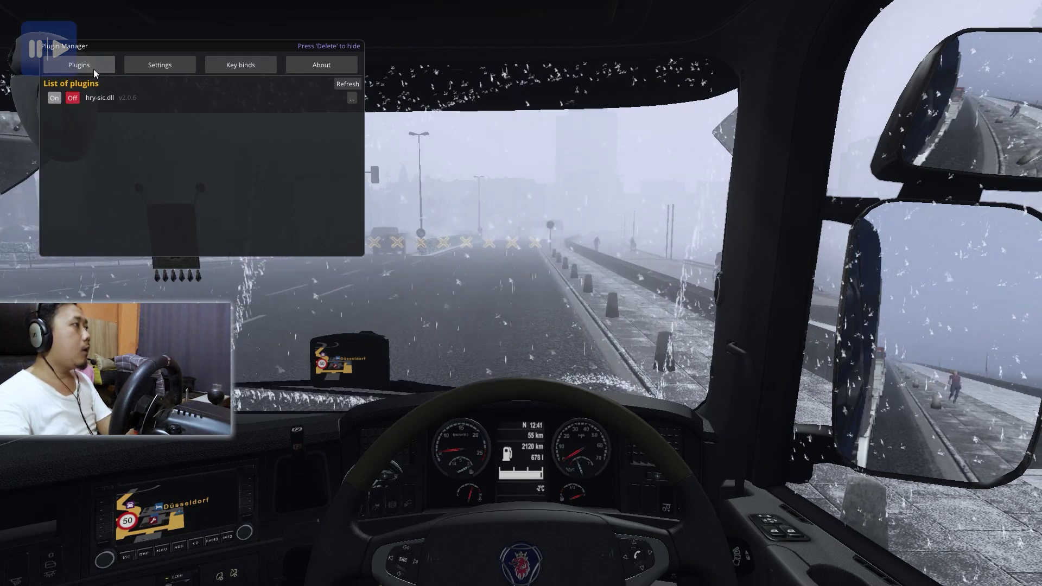
{"action": "left_click", "coordinate": [174, 65]}
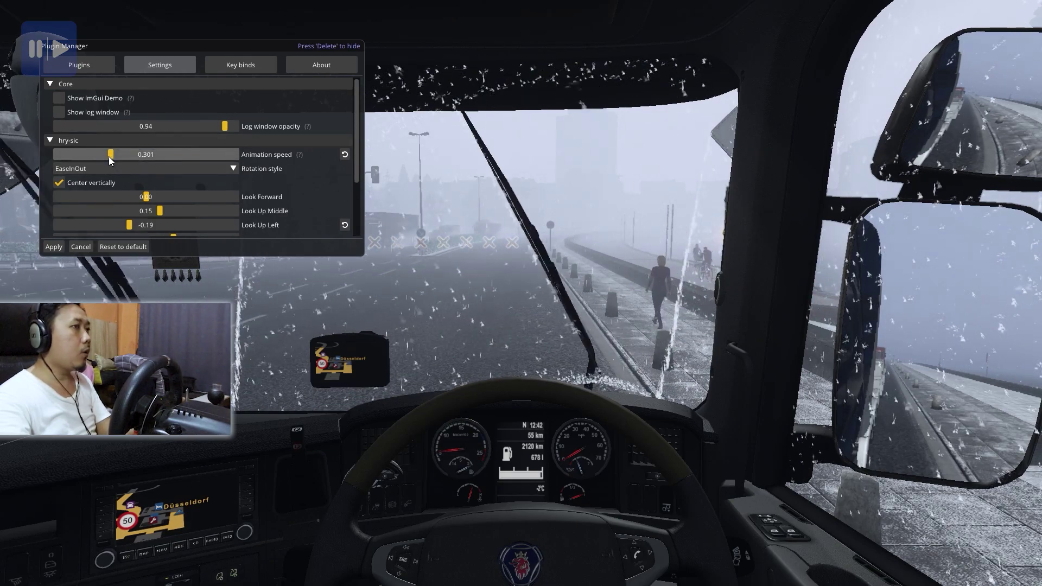
{"action": "left_click_drag", "start_coordinate": [110, 156], "coordinate": [155, 160]}
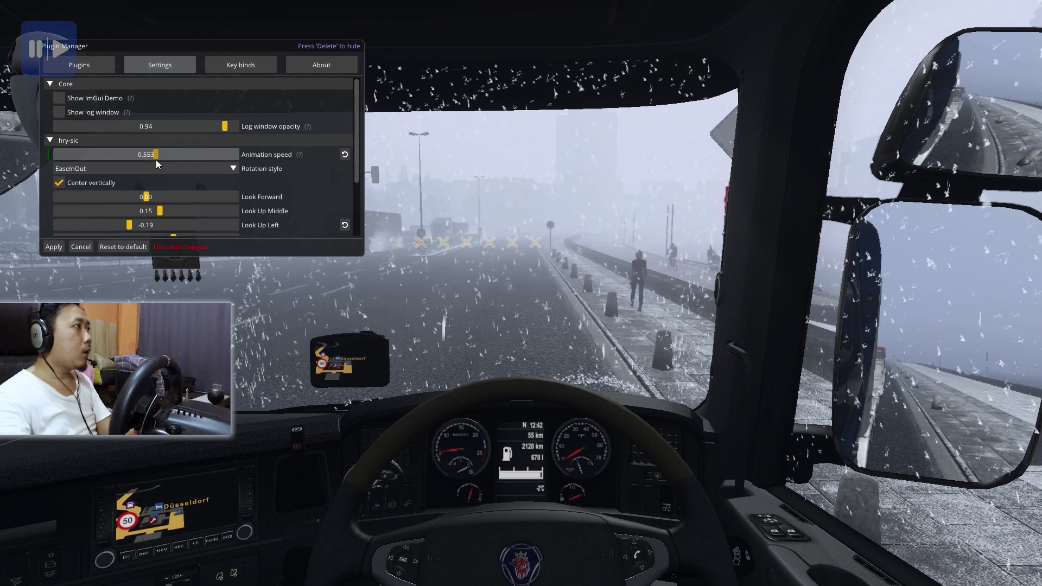
{"action": "left_click", "coordinate": [60, 248]}
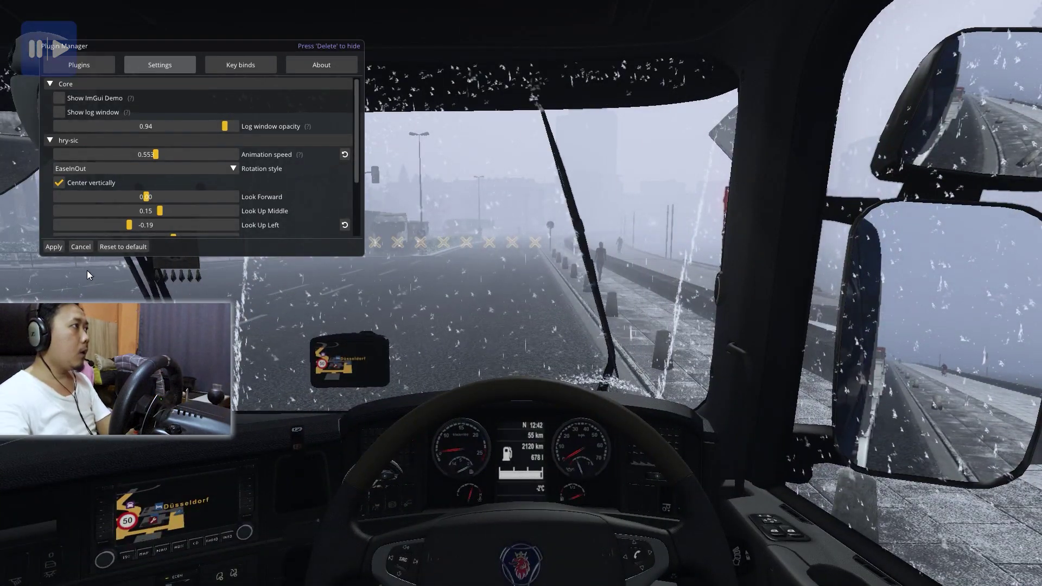
Apply a slower animation speed of 0.231, then restore the default 0.301
{"action": "left_click_drag", "start_coordinate": [158, 155], "coordinate": [98, 158]}
{"action": "left_click", "coordinate": [50, 248]}
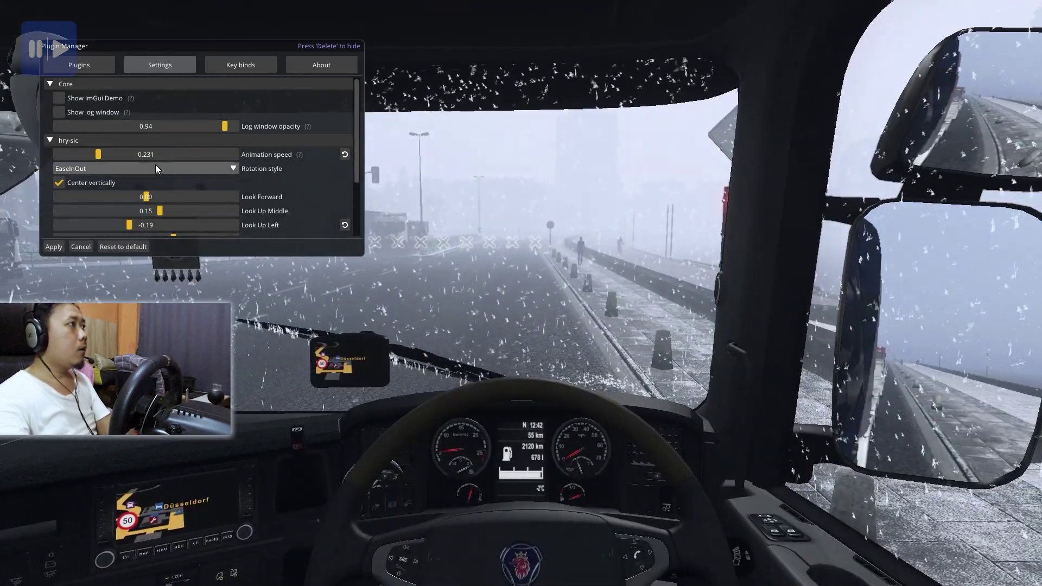
{"action": "left_click_drag", "start_coordinate": [98, 155], "coordinate": [111, 155]}
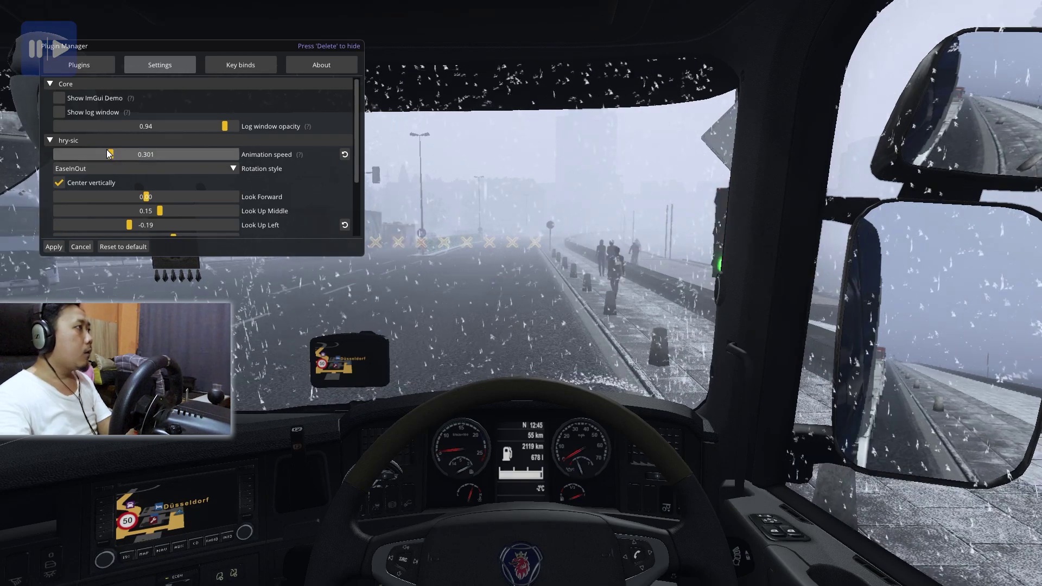
{"action": "left_click", "coordinate": [53, 246]}
{"action": "left_click", "coordinate": [186, 168]}
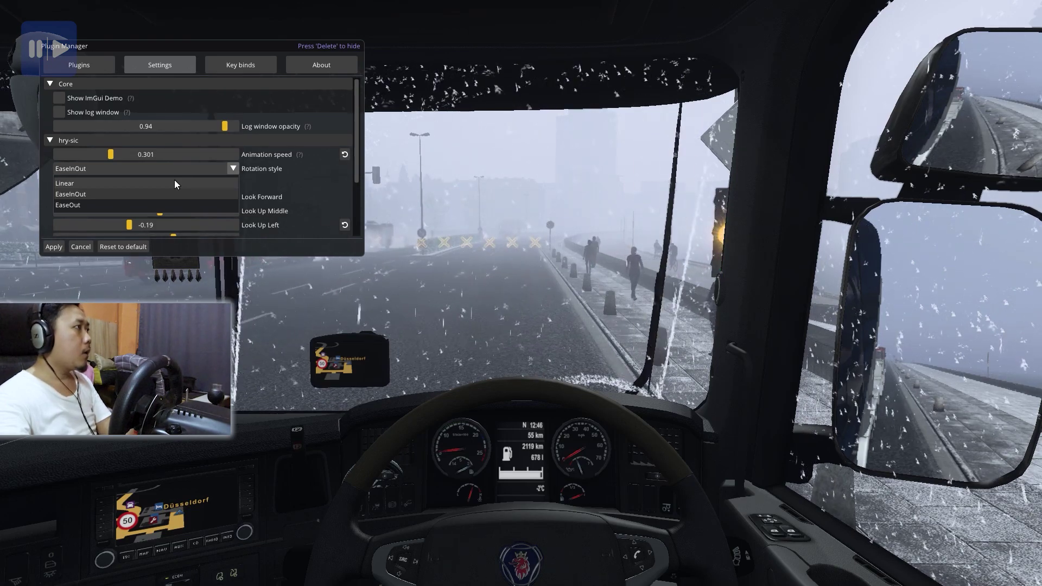
Apply the Linear rotation style, then switch the rotation style back to EaseInOut
{"action": "left_click", "coordinate": [186, 183]}
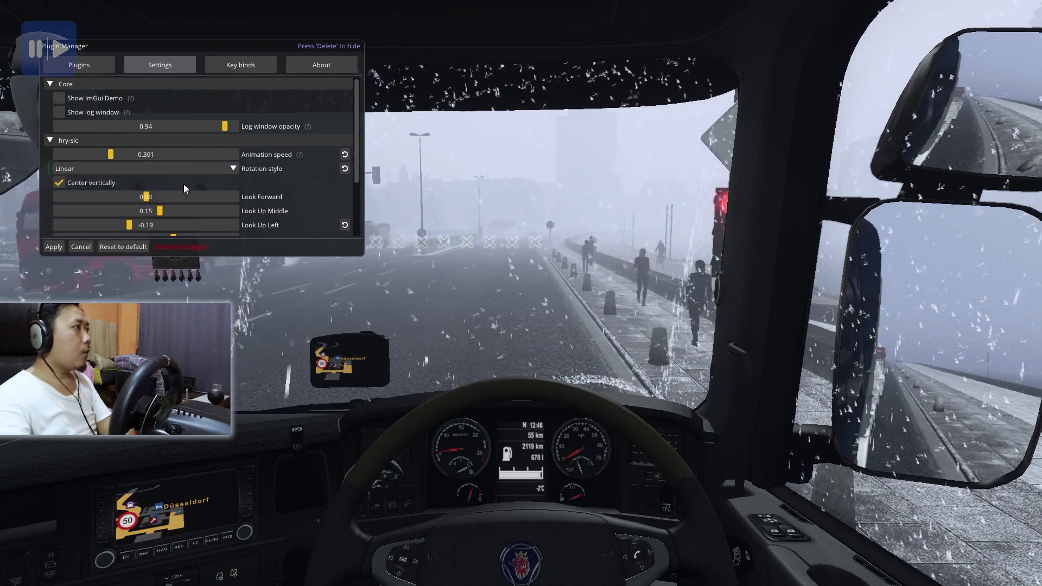
{"action": "left_click", "coordinate": [57, 249]}
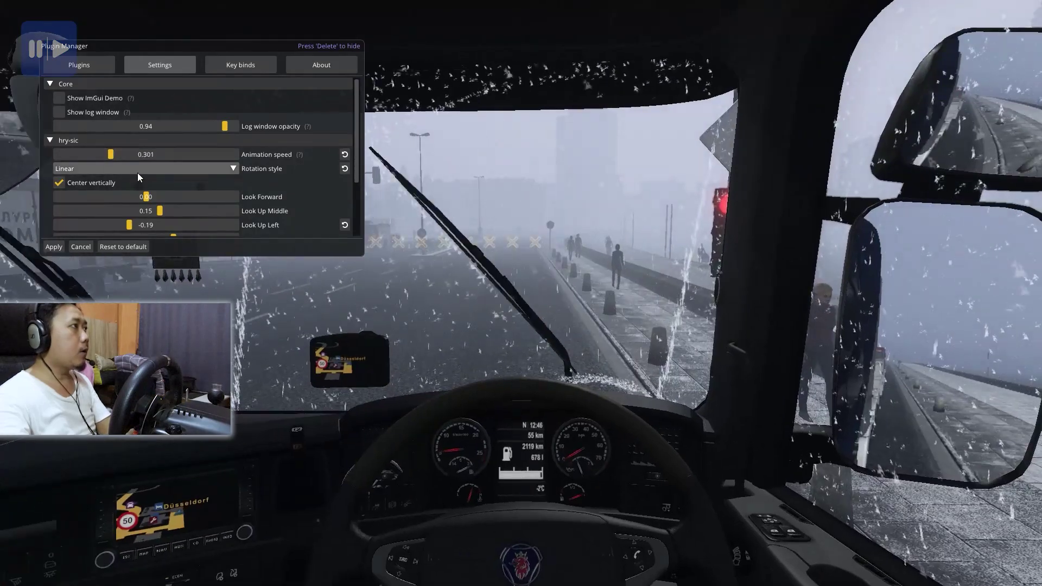
{"action": "left_click", "coordinate": [138, 172]}
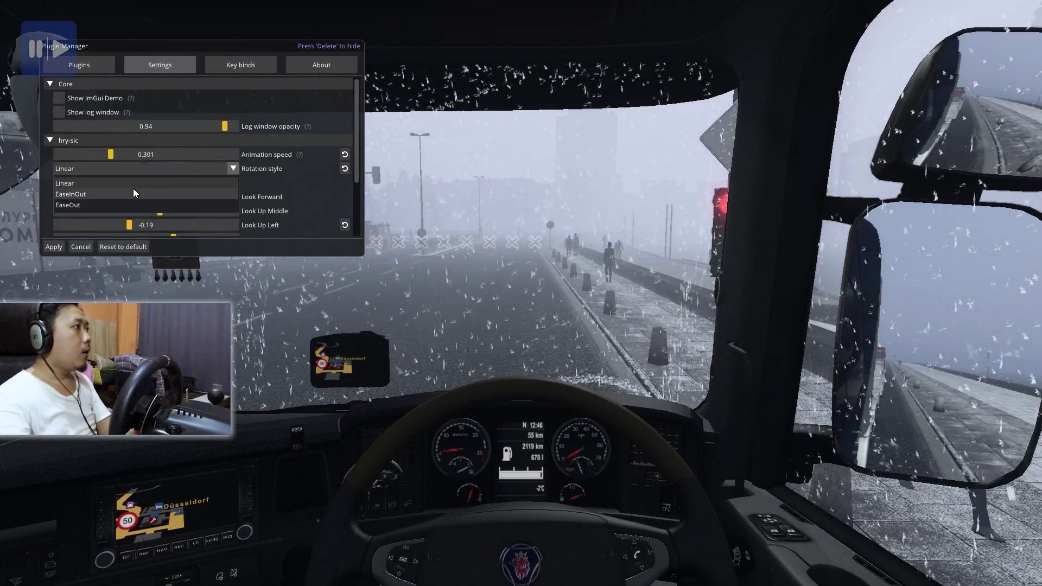
{"action": "left_click", "coordinate": [133, 194]}
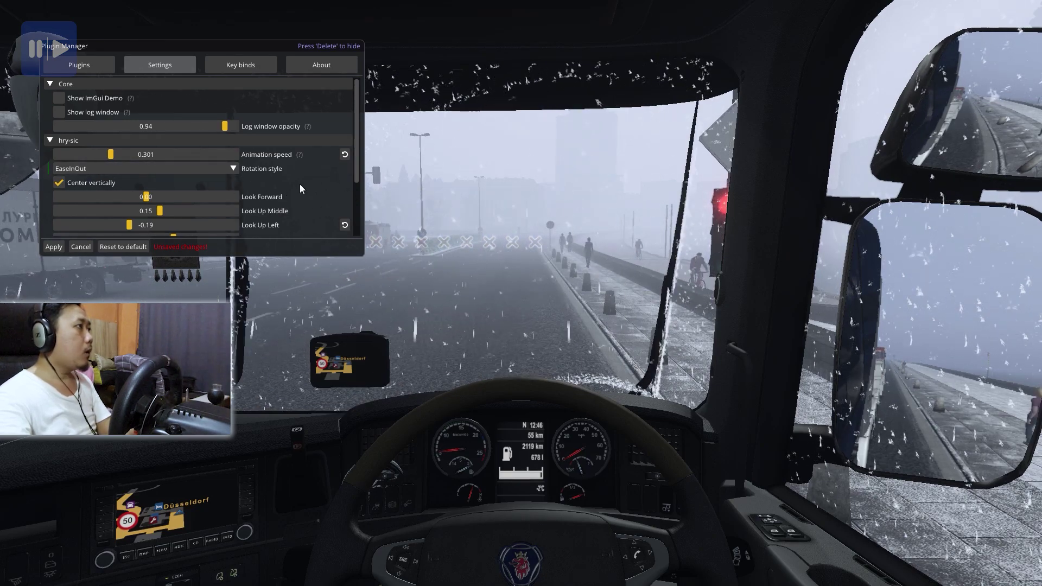
Preview a wider Look Left angle of -0.59 and a vertical look angle of -0.249
{"action": "scroll", "coordinate": [153, 171], "scroll_direction": "down", "scroll_amount": 1}
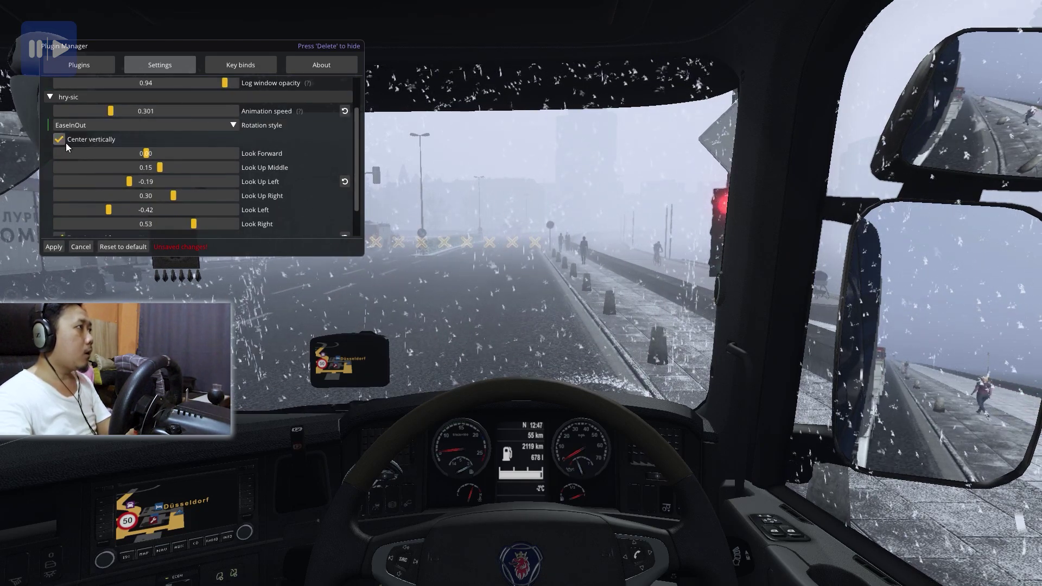
{"action": "scroll", "coordinate": [275, 180], "scroll_direction": "down", "scroll_amount": 1}
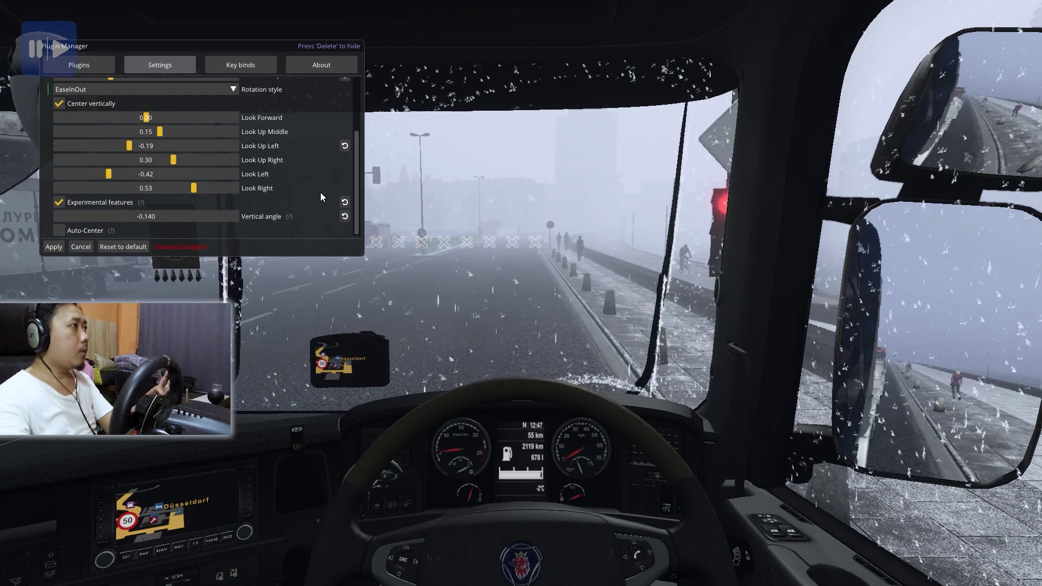
{"action": "scroll", "coordinate": [306, 188], "scroll_direction": "up", "scroll_amount": 1}
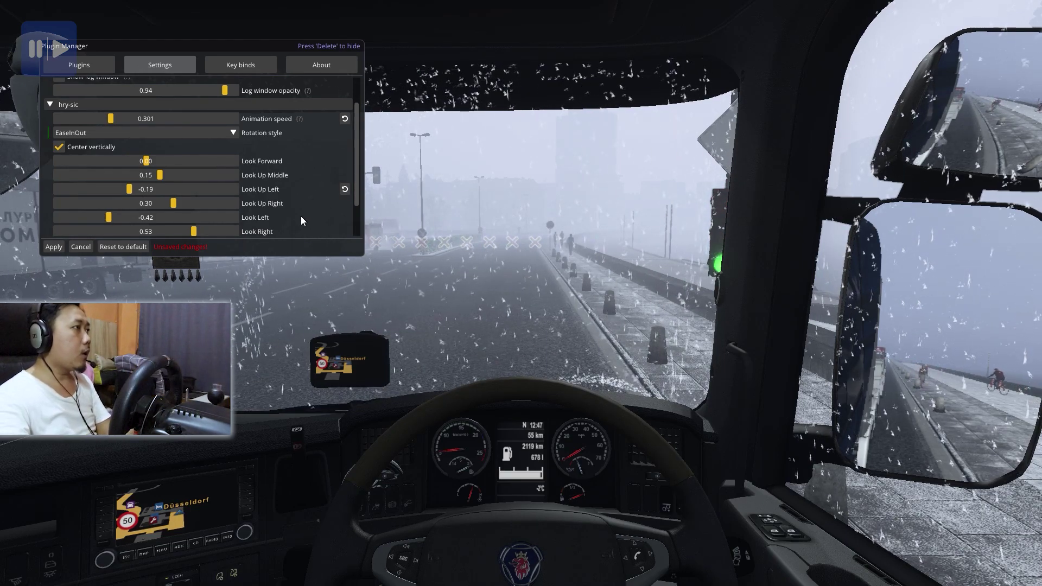
{"action": "scroll", "coordinate": [300, 216], "scroll_direction": "down", "scroll_amount": 1}
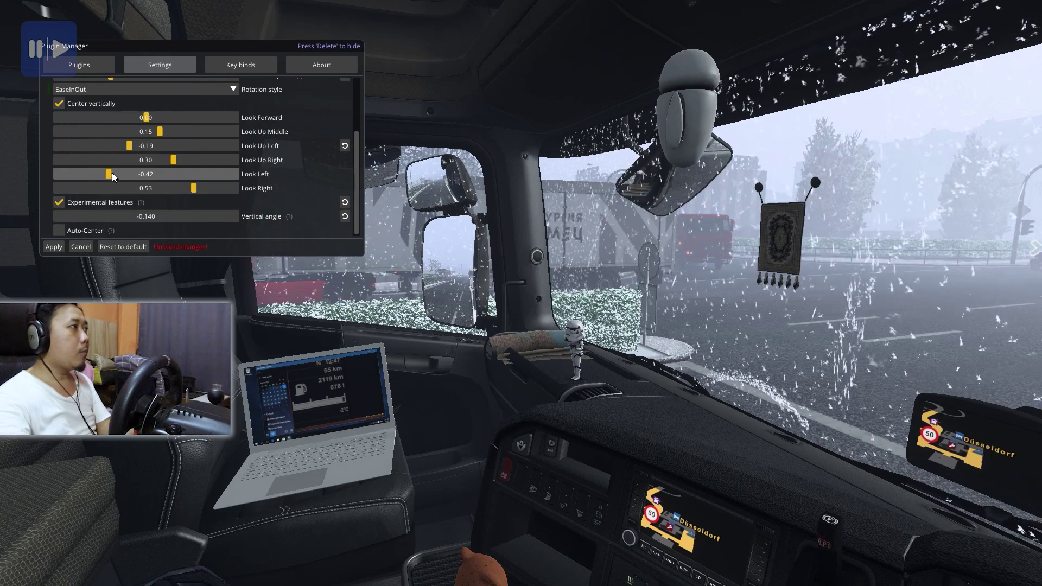
{"action": "mouse_move", "coordinate": [108, 174]}
{"action": "left_mouse_down"}
{"action": "mouse_move", "coordinate": [93, 171]}
{"action": "mouse_move", "coordinate": [122, 180]}
{"action": "mouse_move", "coordinate": [111, 179]}
{"action": "left_mouse_up"}
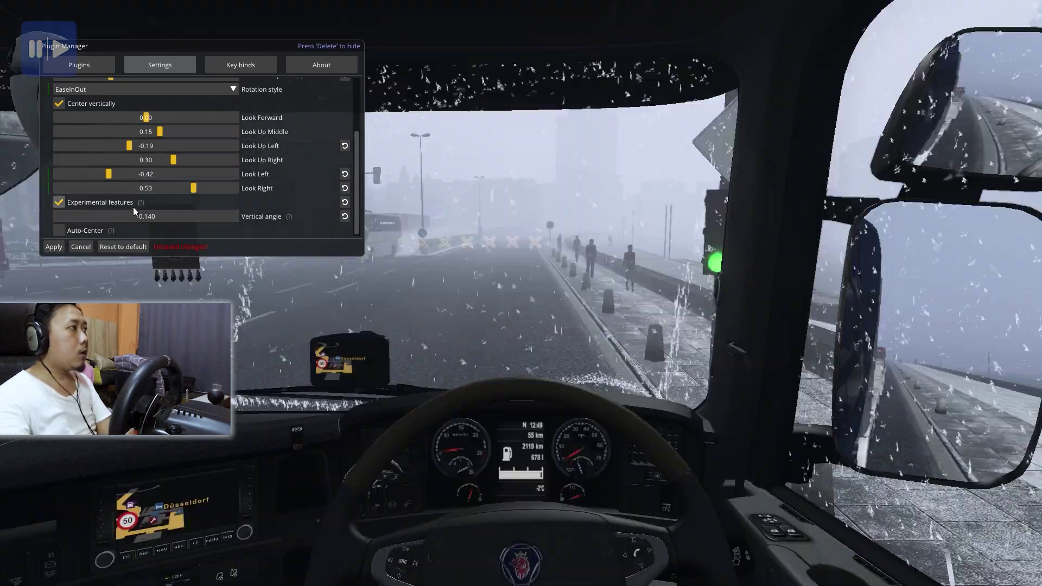
{"action": "mouse_move", "coordinate": [141, 203]}
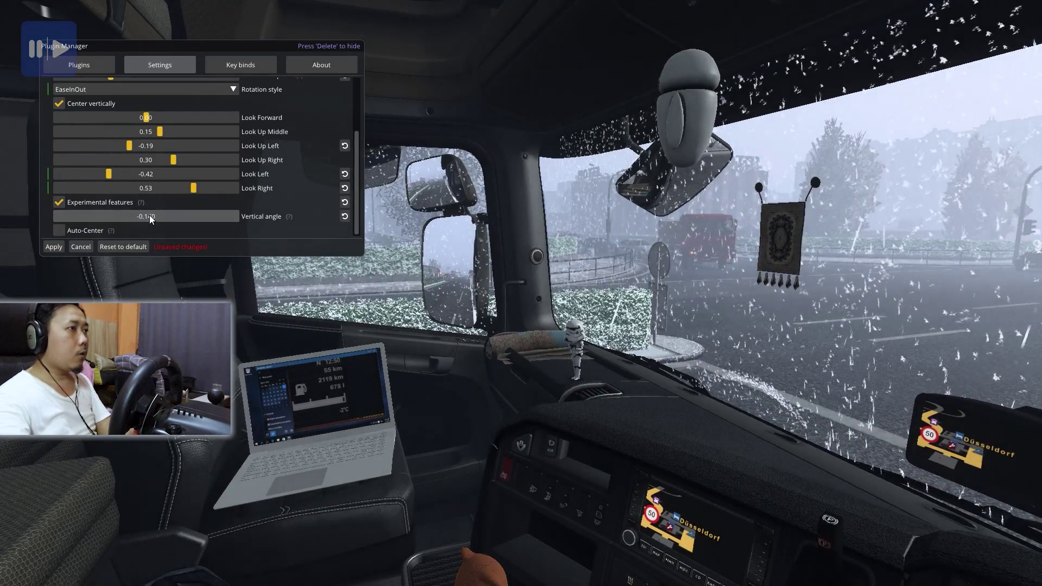
{"action": "mouse_move", "coordinate": [149, 215]}
{"action": "left_mouse_down"}
{"action": "mouse_move", "coordinate": [89, 231]}
{"action": "mouse_move", "coordinate": [96, 219]}
{"action": "mouse_move", "coordinate": [200, 218]}
{"action": "mouse_move", "coordinate": [157, 216]}
{"action": "left_mouse_up"}
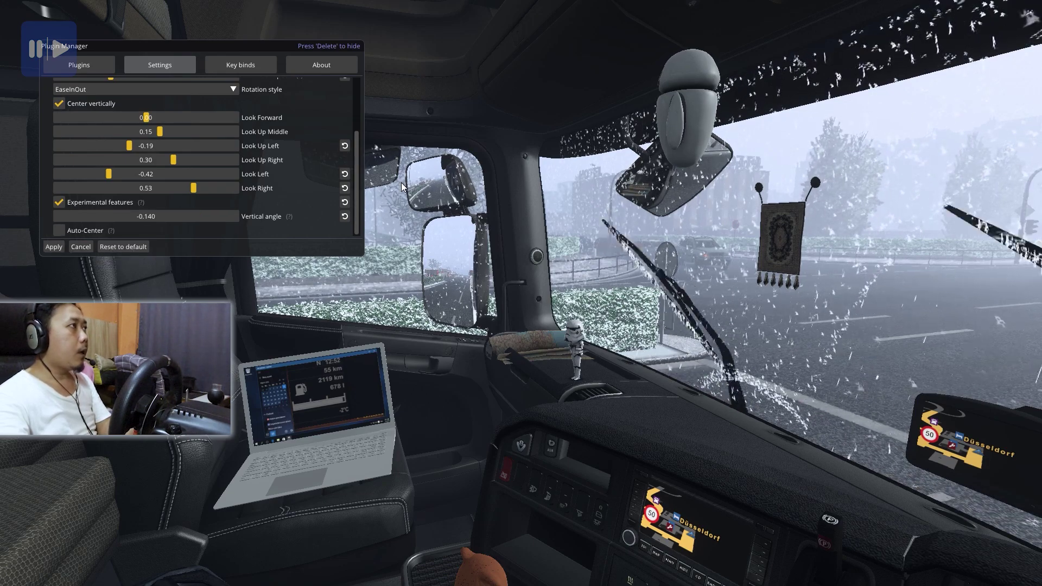
Unload the hry-sic.dll plugin from the Plugins list, toggling the overlay to check
{"action": "left_click", "coordinate": [93, 67]}
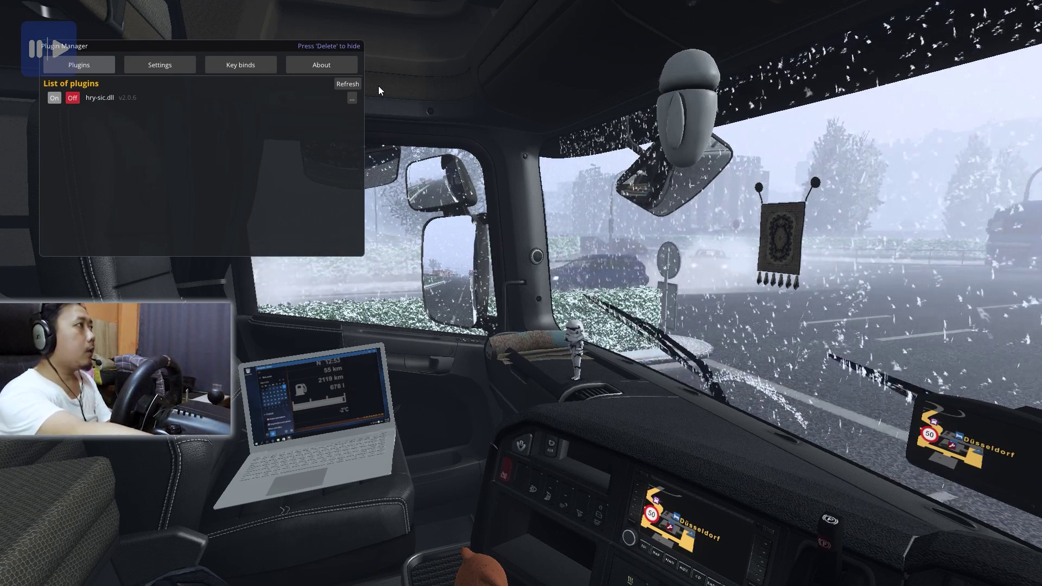
{"action": "key", "text": "Delete"}
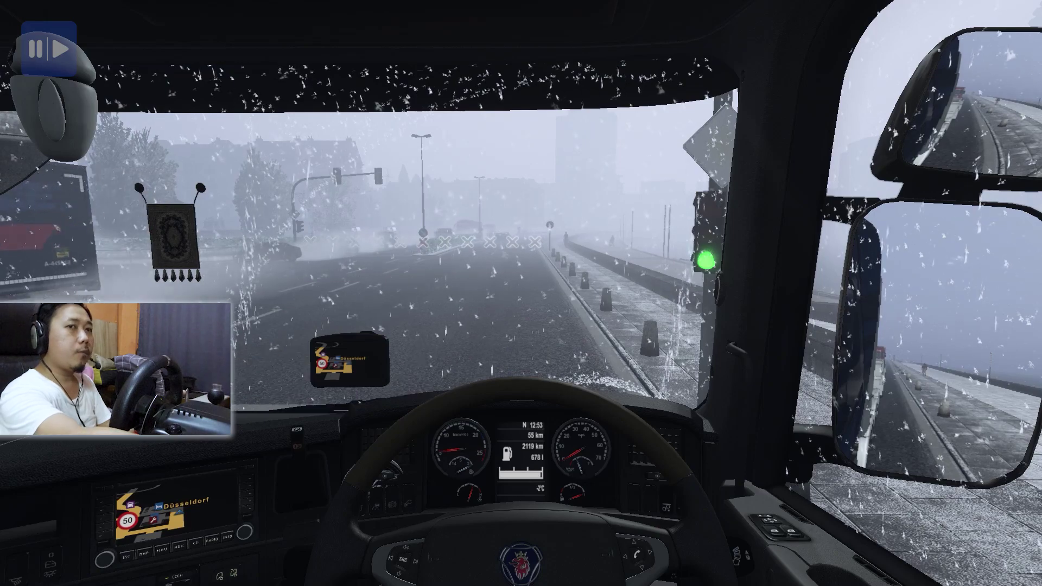
{"action": "key", "text": "Delete"}
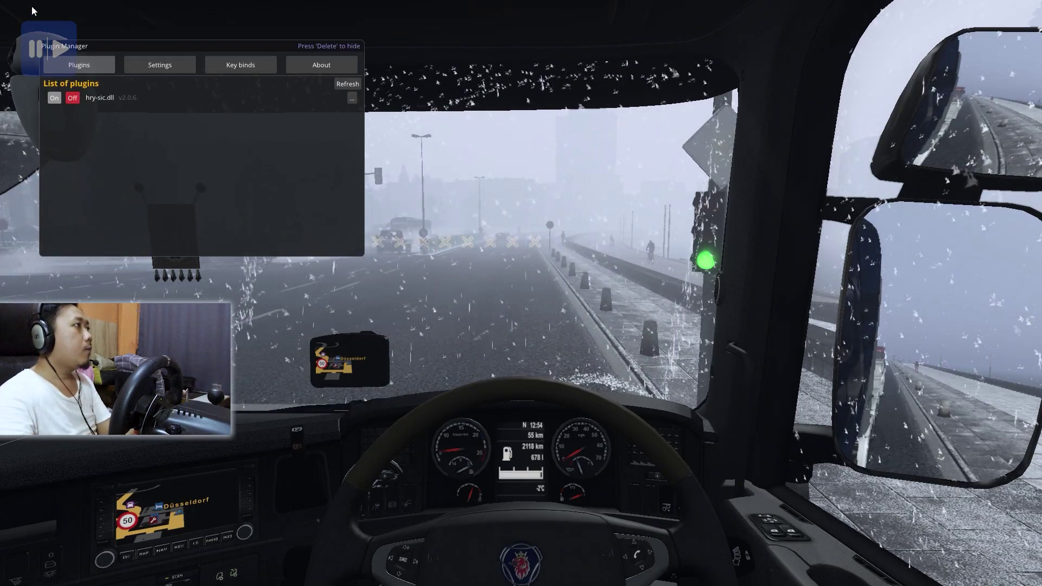
{"action": "left_click", "coordinate": [73, 101]}
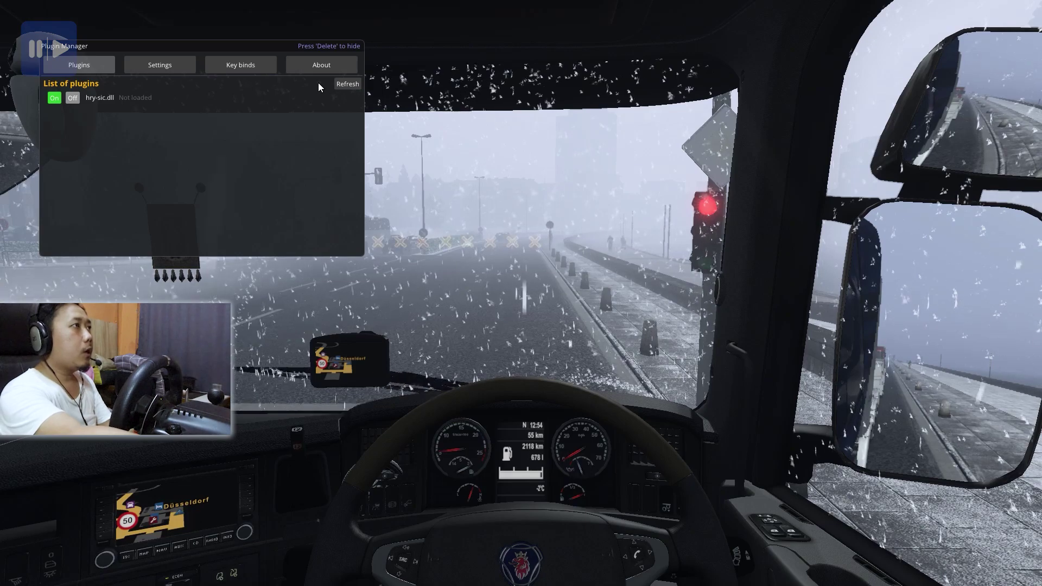
{"action": "key", "text": "Delete"}
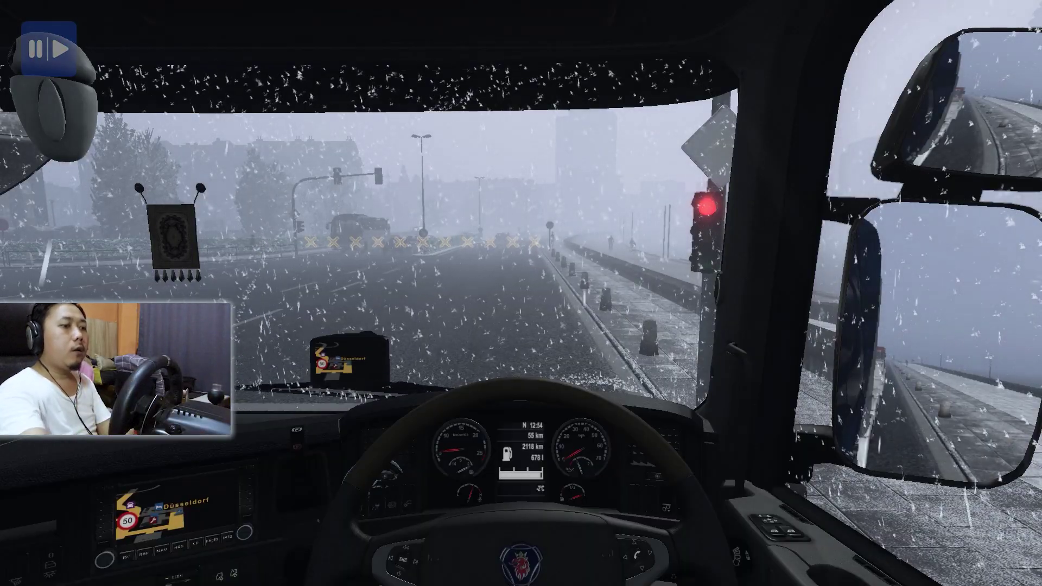
Reload hry-sic.dll, hide the Plugin Manager, and look toward the cab's left side
{"action": "key", "text": "Delete"}
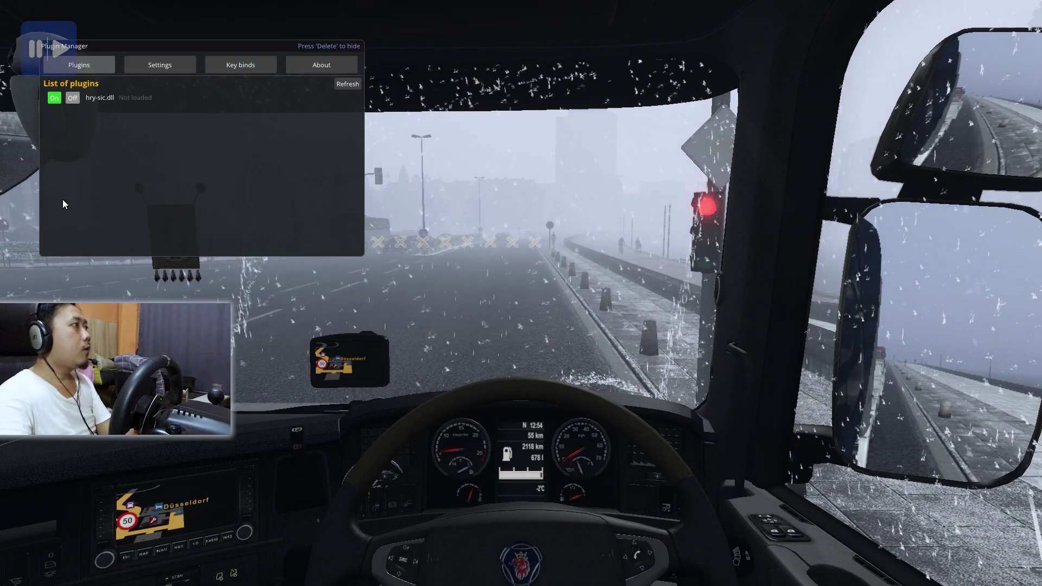
{"action": "left_click", "coordinate": [52, 99]}
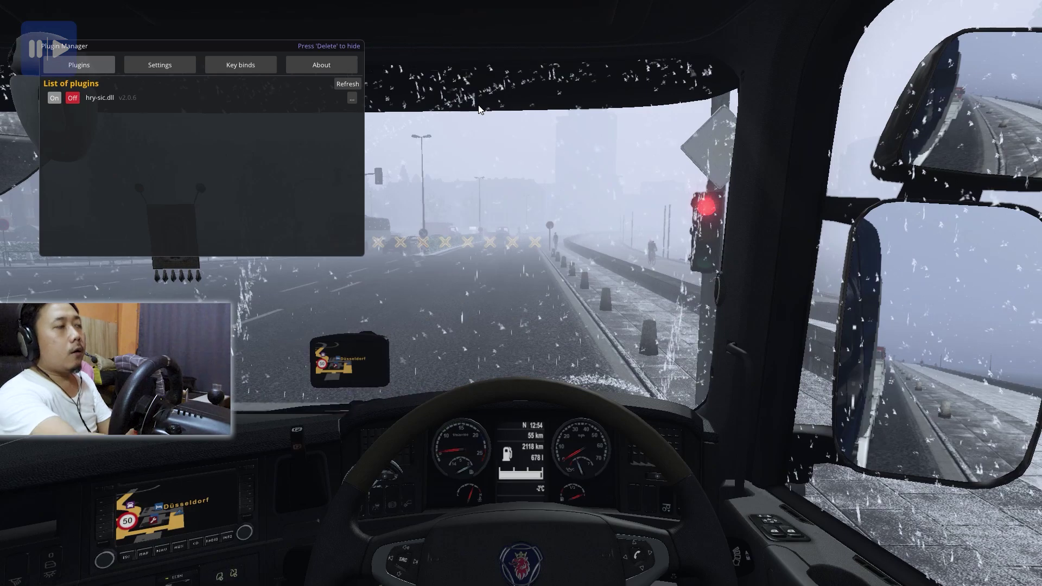
{"action": "key", "text": "Delete"}
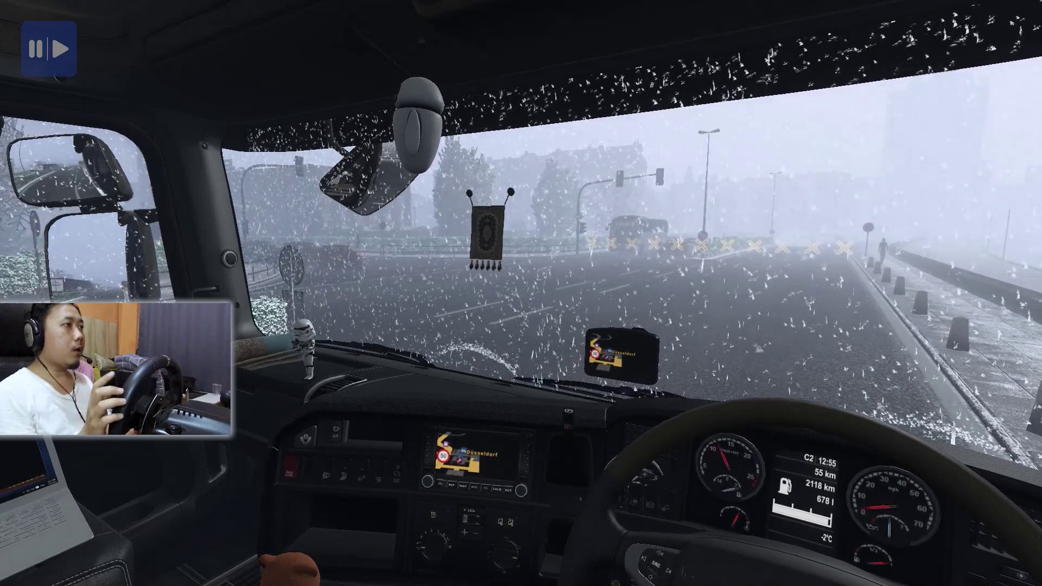
{"action": "key", "text": "p"}
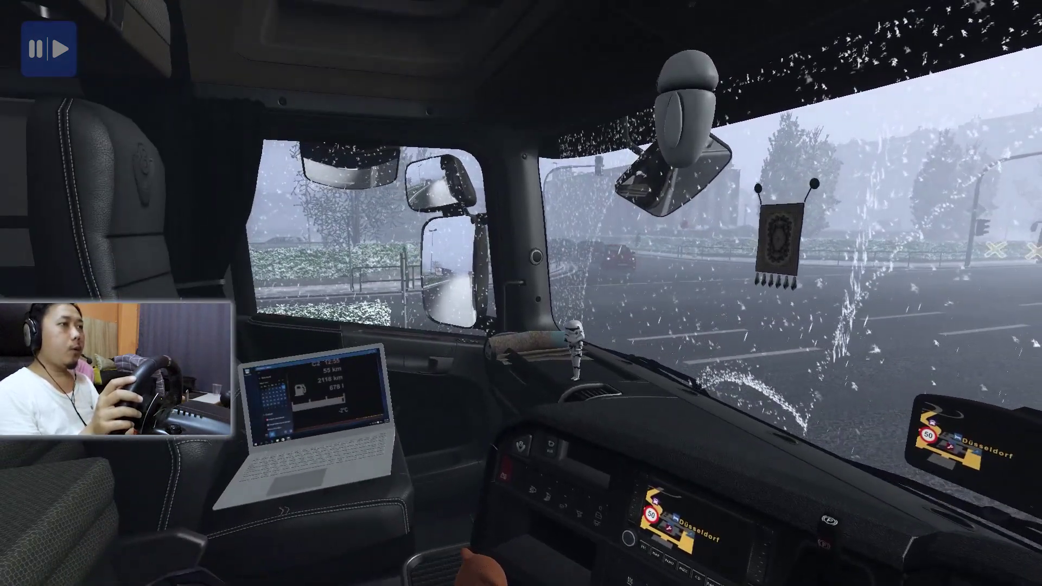